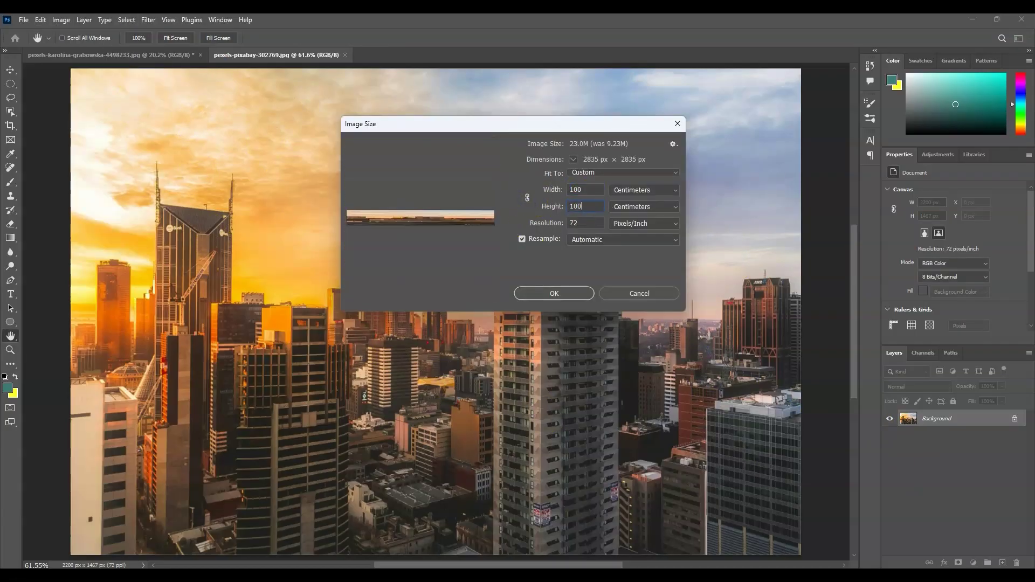
Apply the square image size, then spherize the photo twice for a strong bulge
{"action": "left_click", "coordinate": [344, 48]}
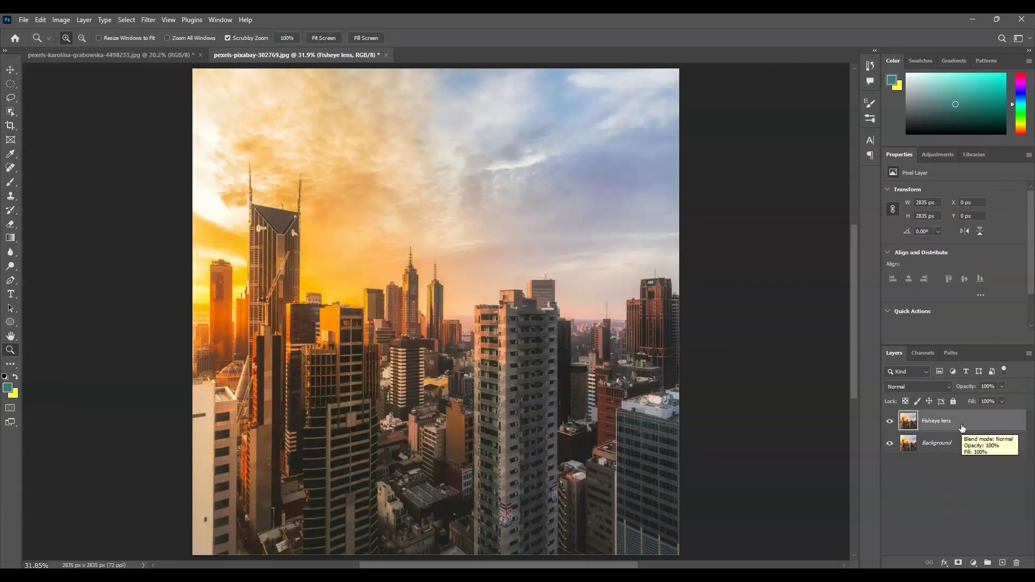
{"action": "left_click", "coordinate": [148, 19]}
{"action": "left_click", "coordinate": [310, 262]}
{"action": "left_click", "coordinate": [715, 145]}
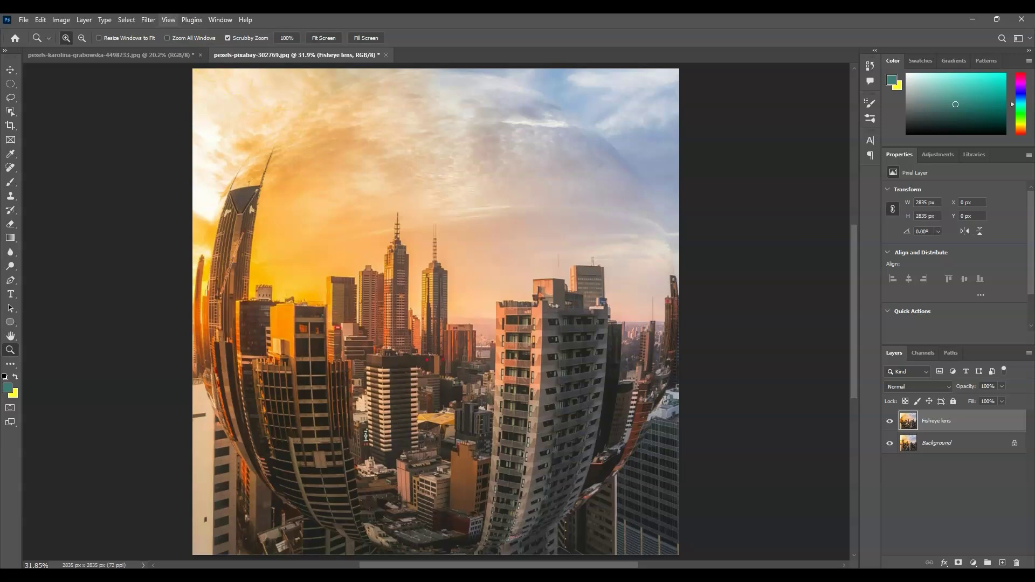
{"action": "left_click", "coordinate": [149, 20]}
{"action": "left_click", "coordinate": [162, 33]}
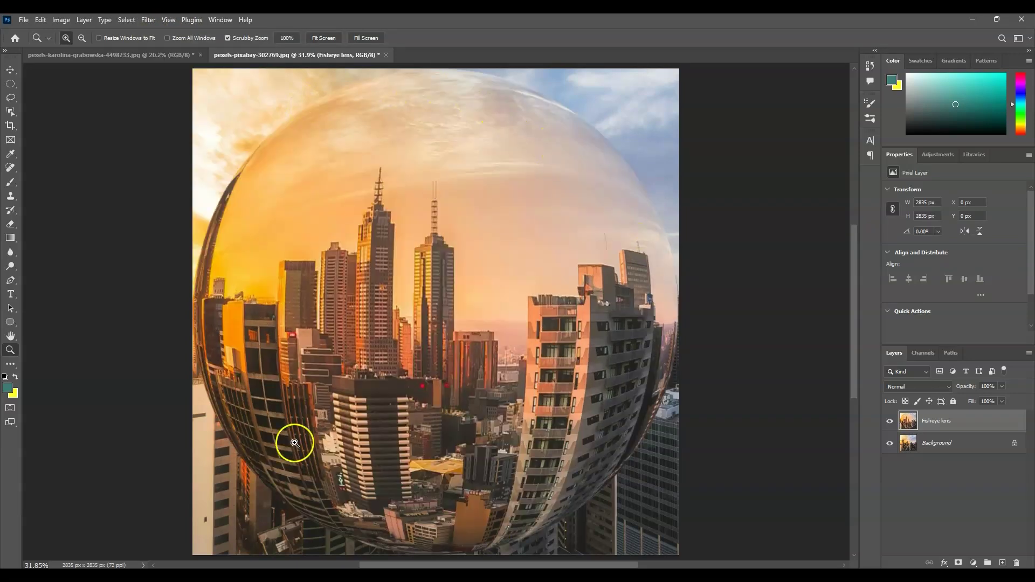
Mask the fisheye layer to a circular selection and add a solid black fill layer
{"action": "right_click", "coordinate": [10, 83]}
{"action": "left_click", "coordinate": [60, 93]}
{"action": "left_click_drag", "start_coordinate": [194, 69], "coordinate": [670, 555]}
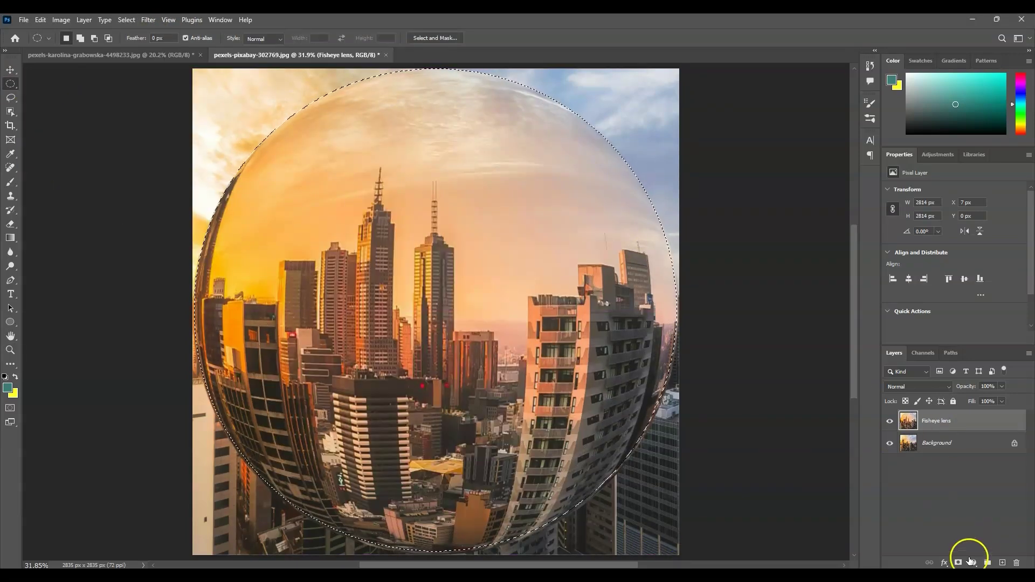
{"action": "left_click", "coordinate": [958, 562]}
{"action": "left_click", "coordinate": [890, 444]}
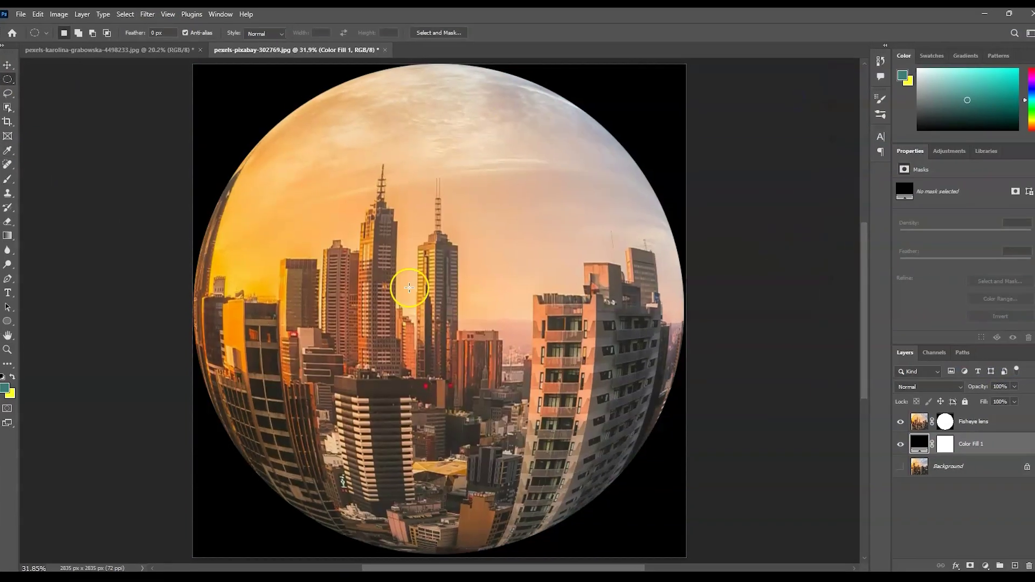
Centre the sphere on the Fisheye lens layer and bring up the copy's layer style settings
{"action": "left_click", "coordinate": [945, 422]}
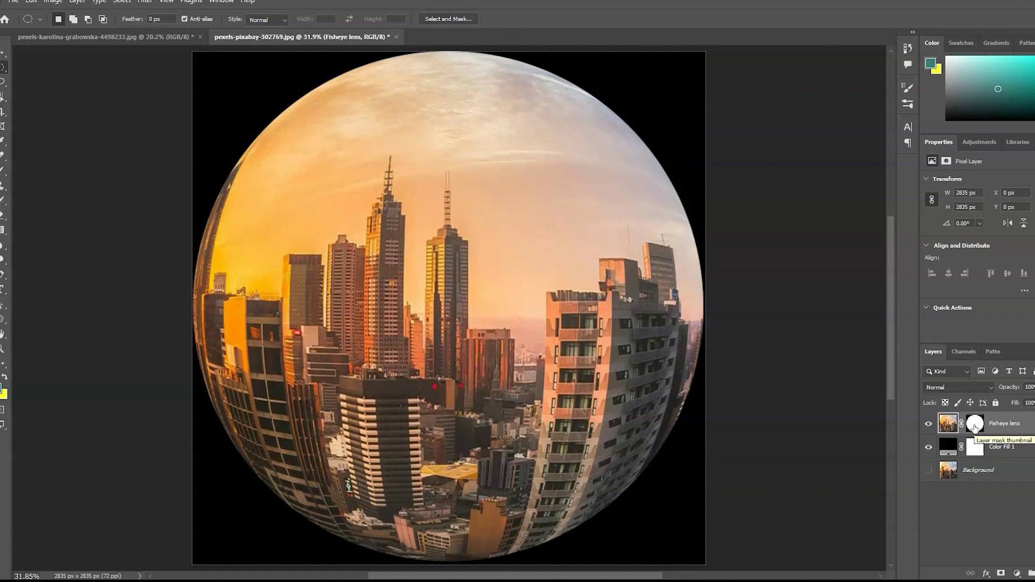
{"action": "left_click_drag", "start_coordinate": [917, 258], "coordinate": [950, 258]}
{"action": "left_click", "coordinate": [919, 422]}
{"action": "key", "text": "v"}
{"action": "left_click_drag", "start_coordinate": [474, 342], "coordinate": [492, 342]}
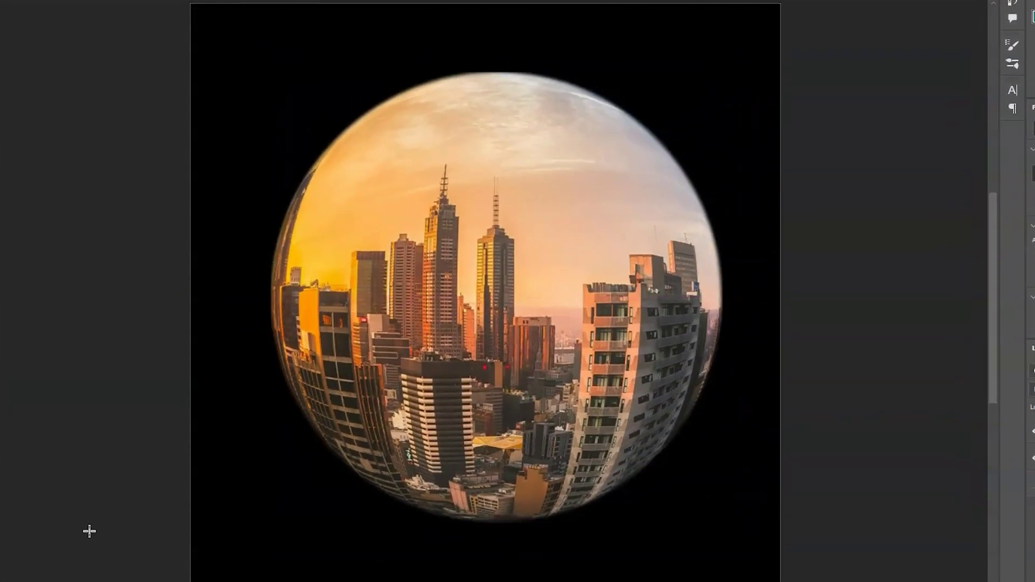
{"action": "double_click", "coordinate": [1027, 429]}
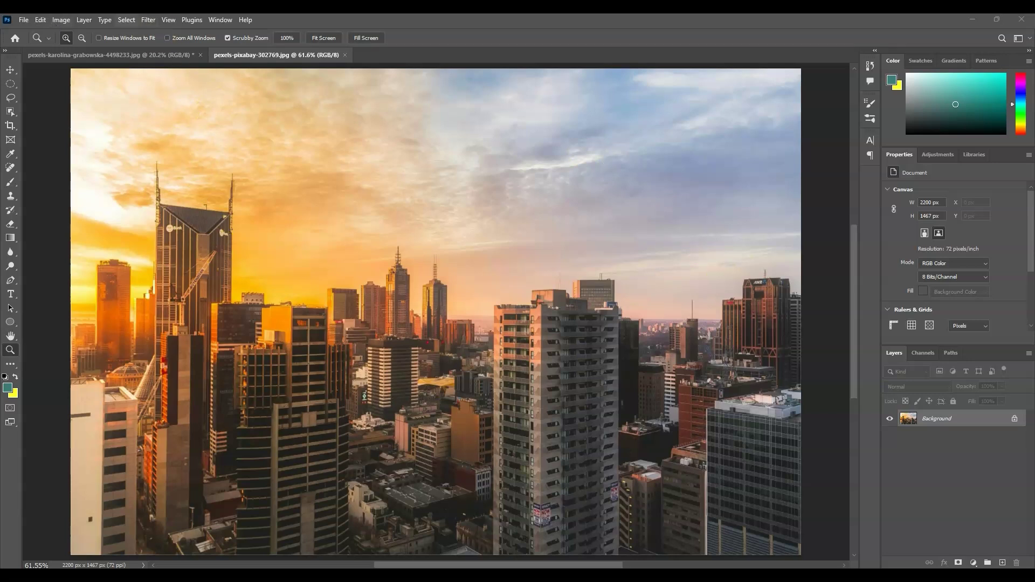
Resize the image to 100 × 100 cm, giving 2835 × 2835 px
{"action": "left_click", "coordinate": [62, 20]}
{"action": "left_click", "coordinate": [89, 101]}
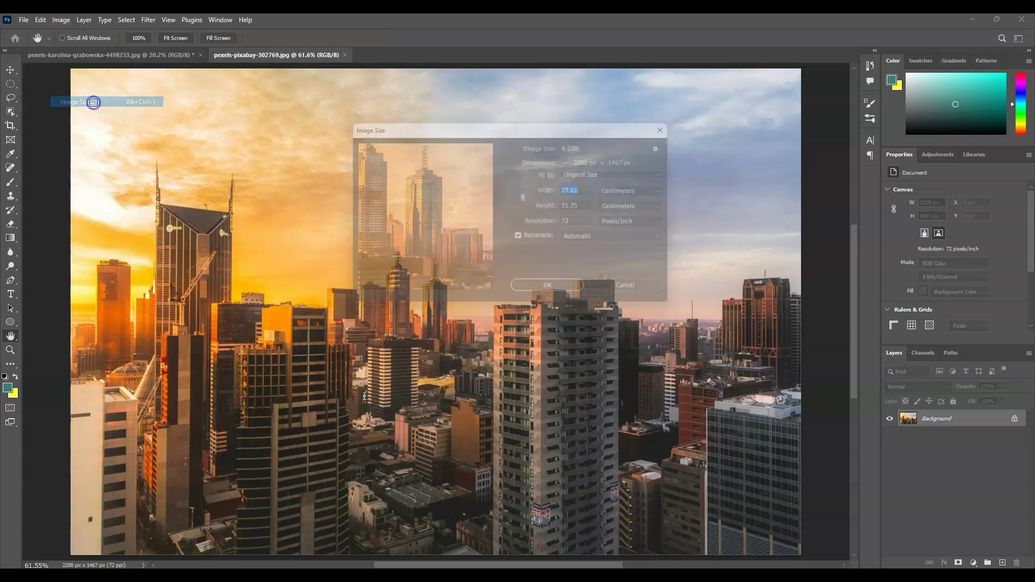
{"action": "left_click", "coordinate": [358, 150]}
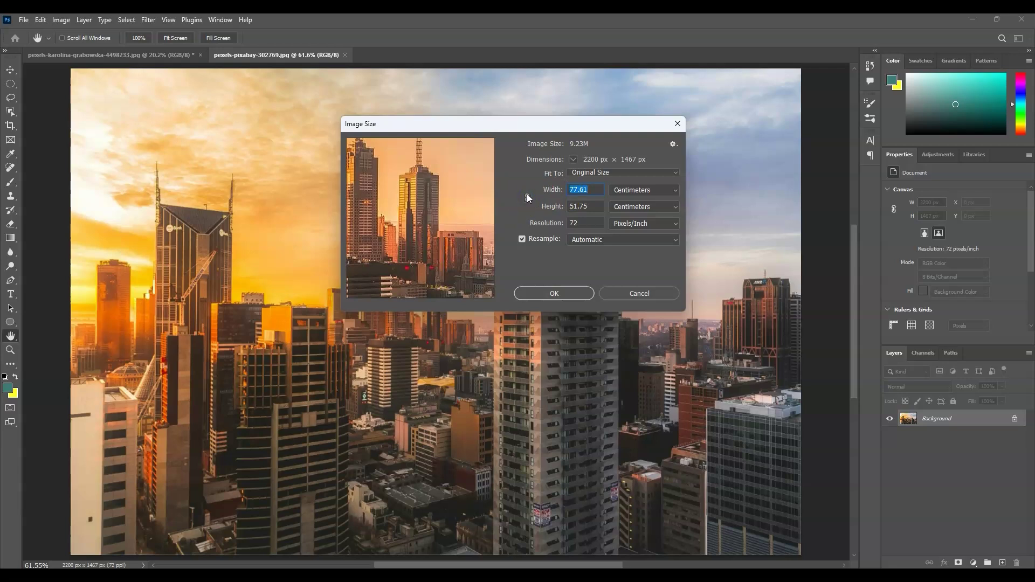
{"action": "left_click", "coordinate": [587, 190]}
{"action": "type", "text": "100"}
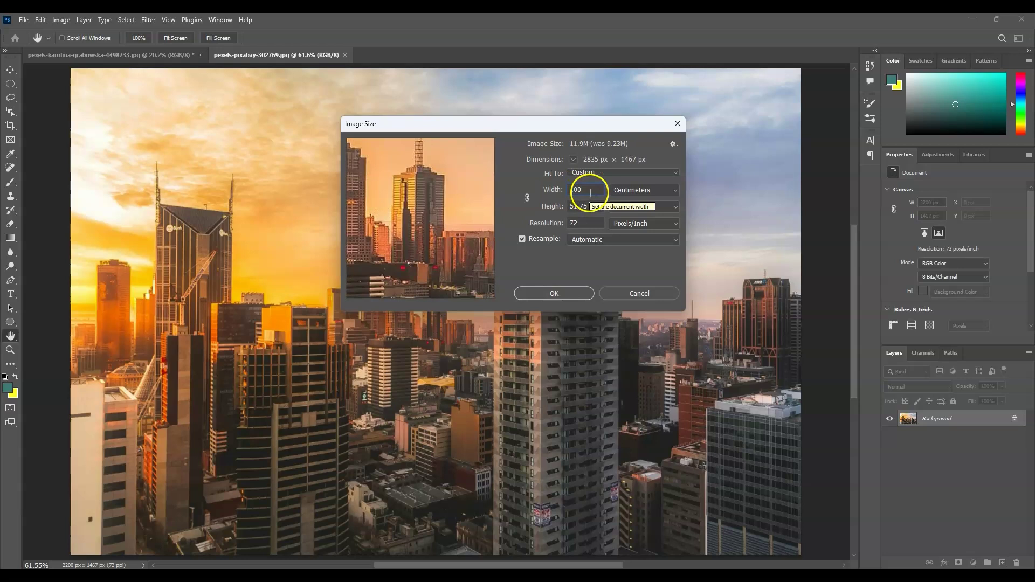
{"action": "left_click", "coordinate": [592, 202]}
{"action": "type", "text": "100"}
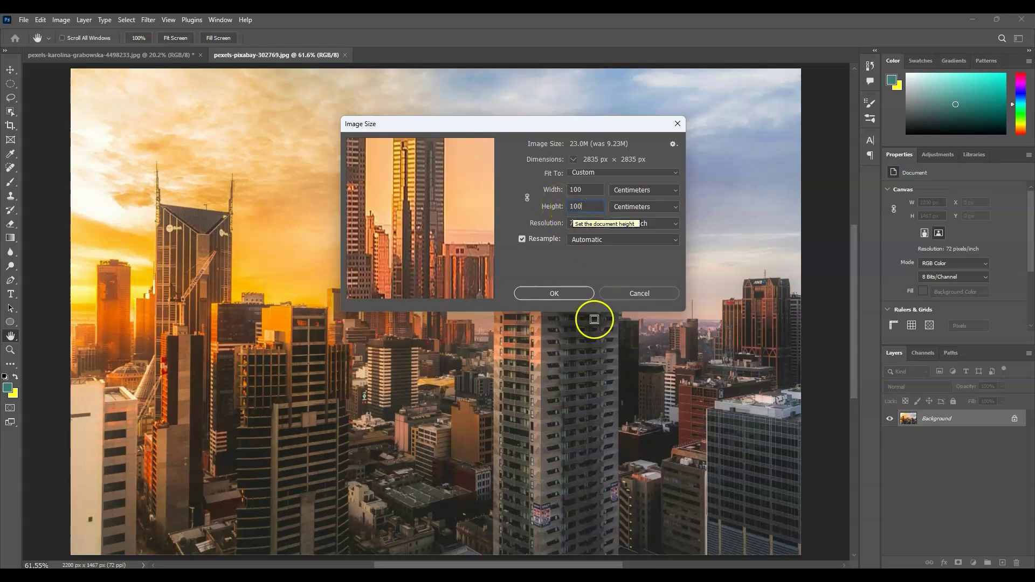
{"action": "key", "text": "z"}
{"action": "left_click", "coordinate": [555, 293]}
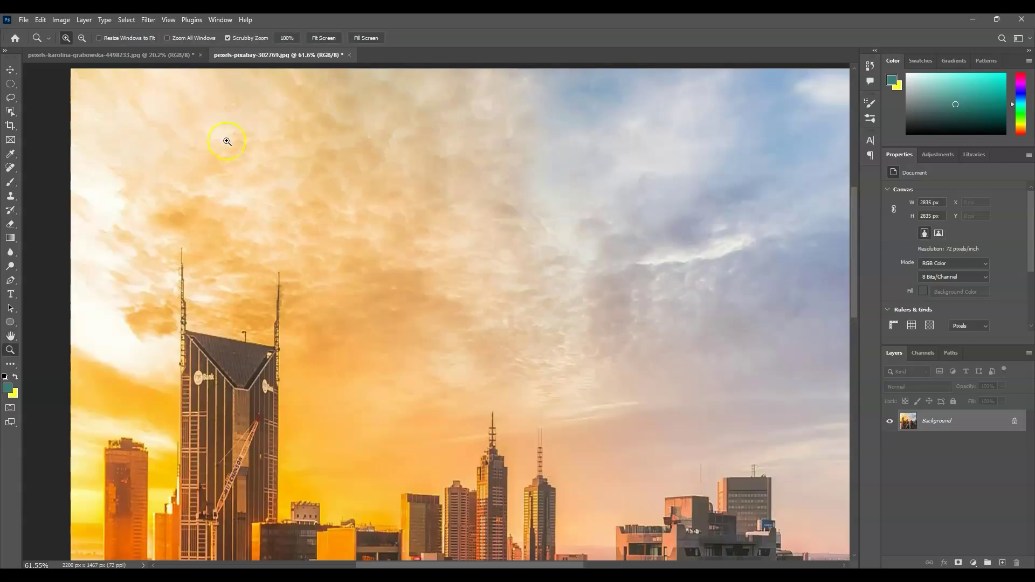
Zoom with Fit Screen so the whole 2835 × 2835 px square is visible
{"action": "left_click", "coordinate": [324, 38]}
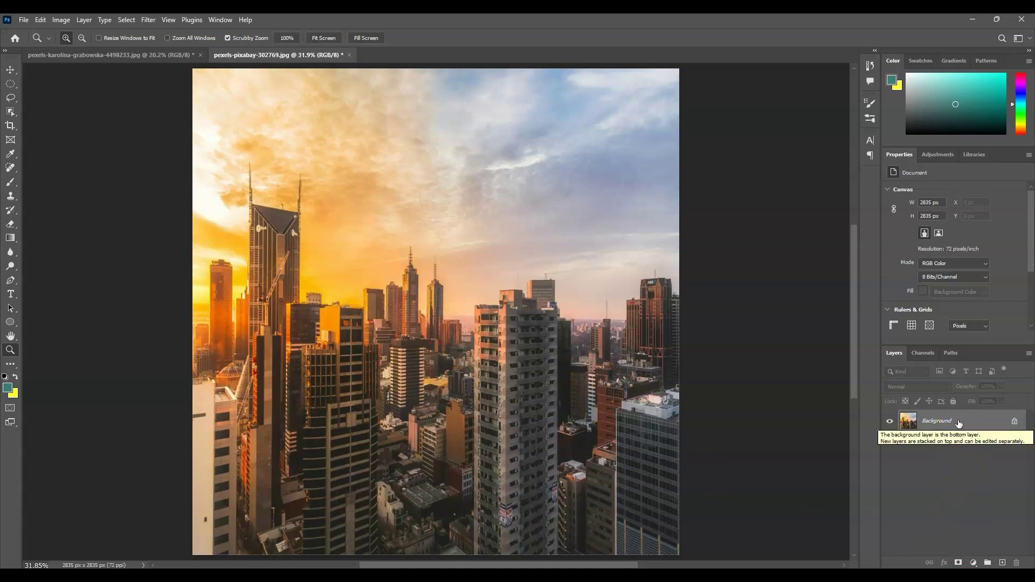
Duplicate the Background layer and rename the copy 'Fisheye lens'
{"action": "key", "text": "ctrl+j"}
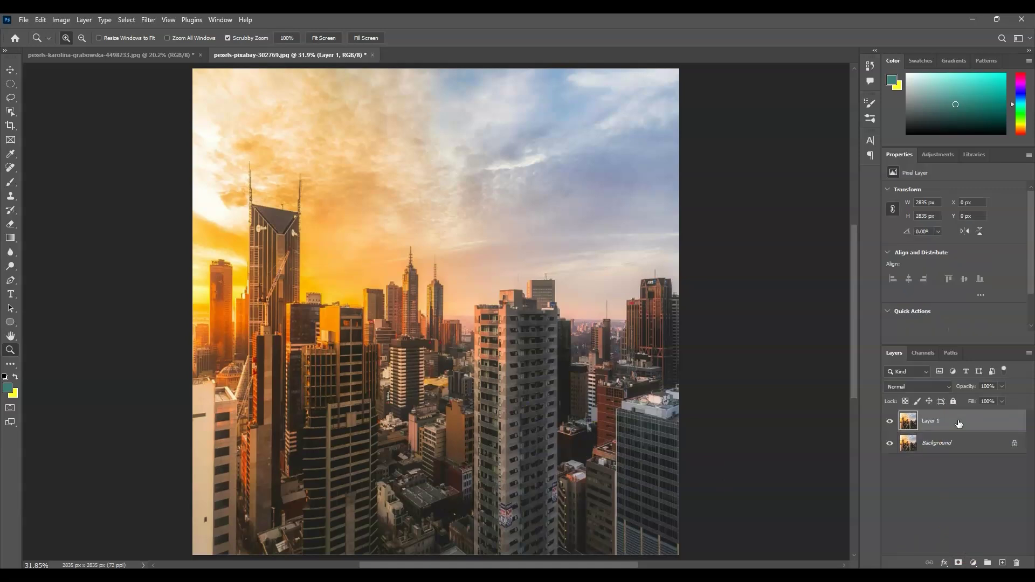
{"action": "double_click", "coordinate": [935, 420]}
{"action": "type", "text": "Fisheye lens"}
{"action": "left_click", "coordinate": [940, 488]}
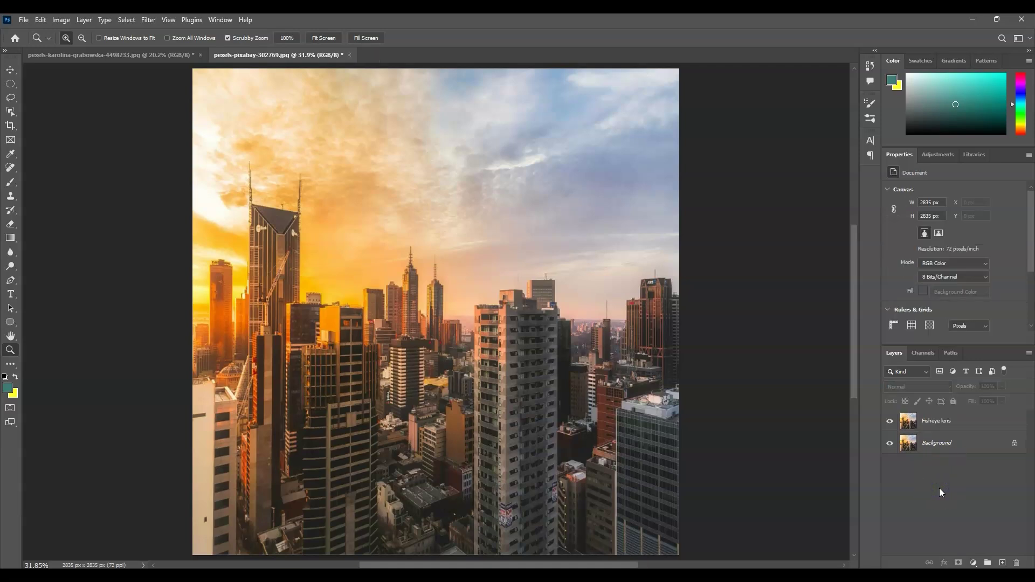
{"action": "left_click", "coordinate": [962, 426]}
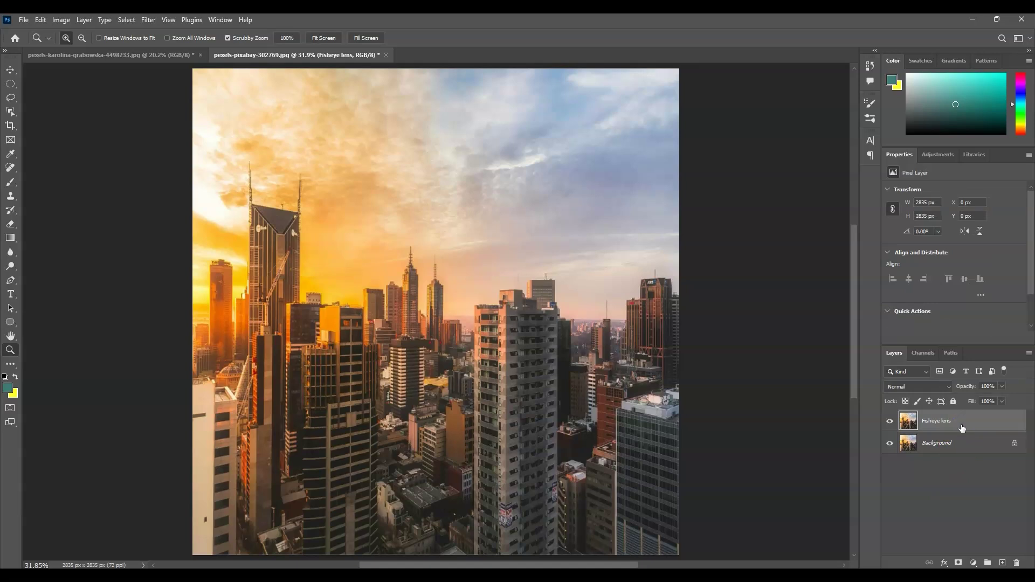
Apply Spherize to the Fisheye lens layer at 100% Amount in Normal mode
{"action": "left_click", "coordinate": [149, 19]}
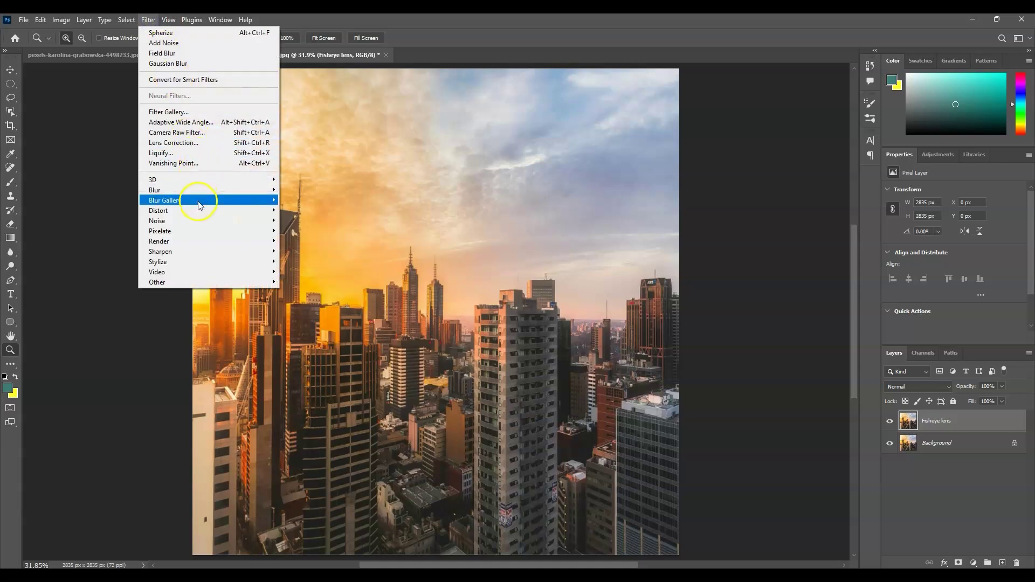
{"action": "mouse_move", "coordinate": [203, 213]}
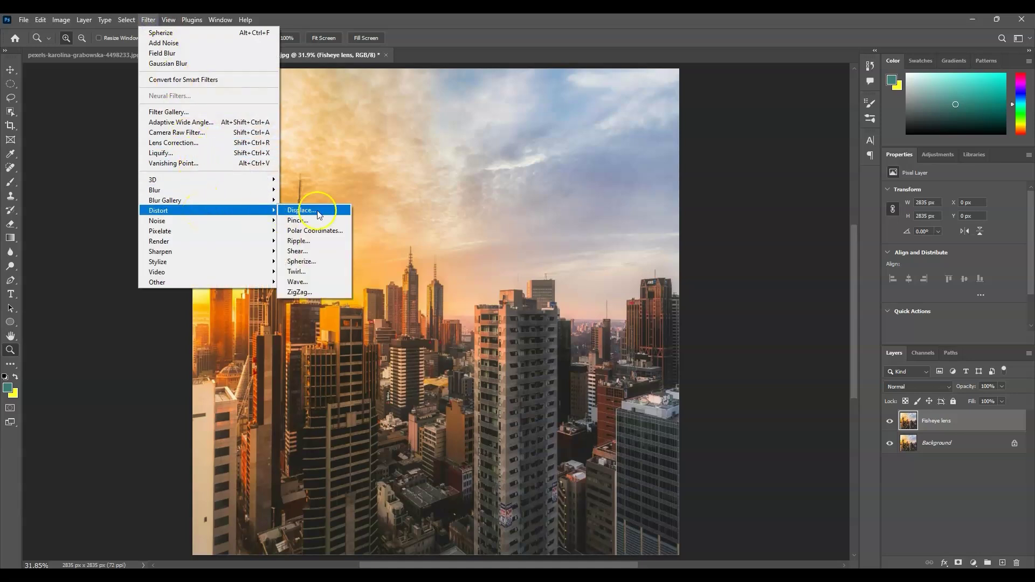
{"action": "left_click", "coordinate": [319, 262]}
{"action": "left_click_drag", "start_coordinate": [650, 126], "coordinate": [573, 129]}
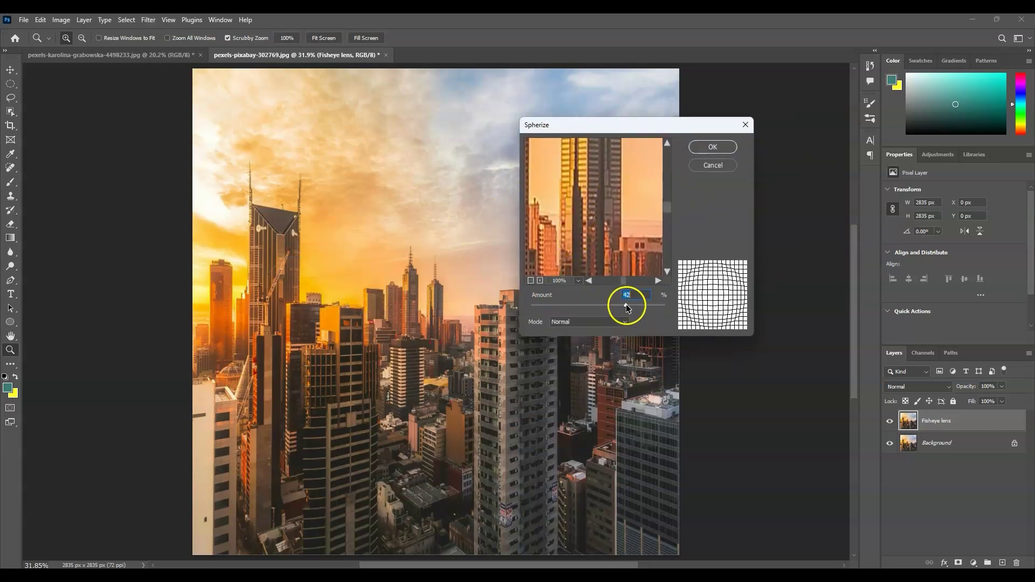
{"action": "left_click_drag", "start_coordinate": [627, 305], "coordinate": [696, 308]}
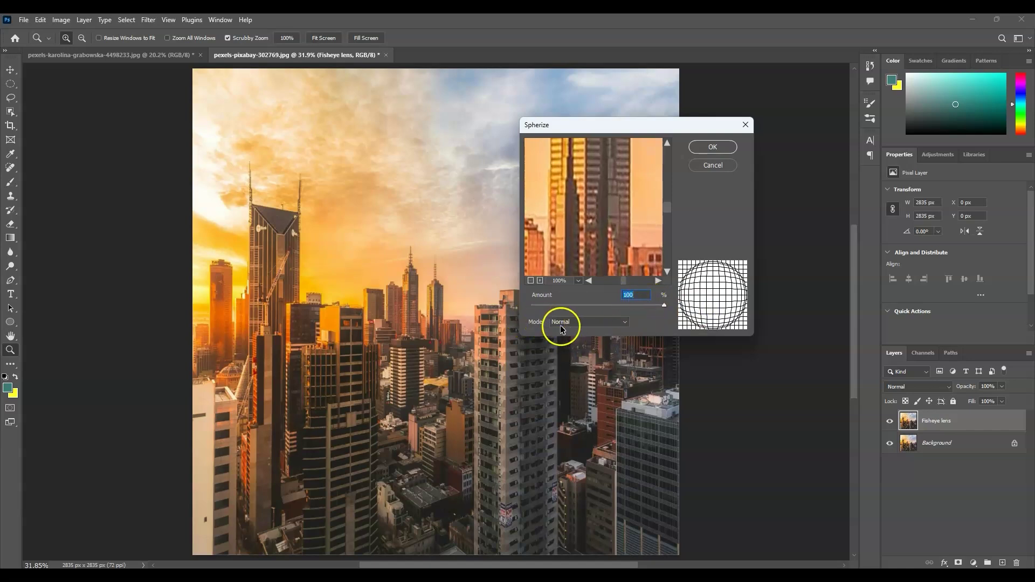
{"action": "left_click", "coordinate": [717, 145]}
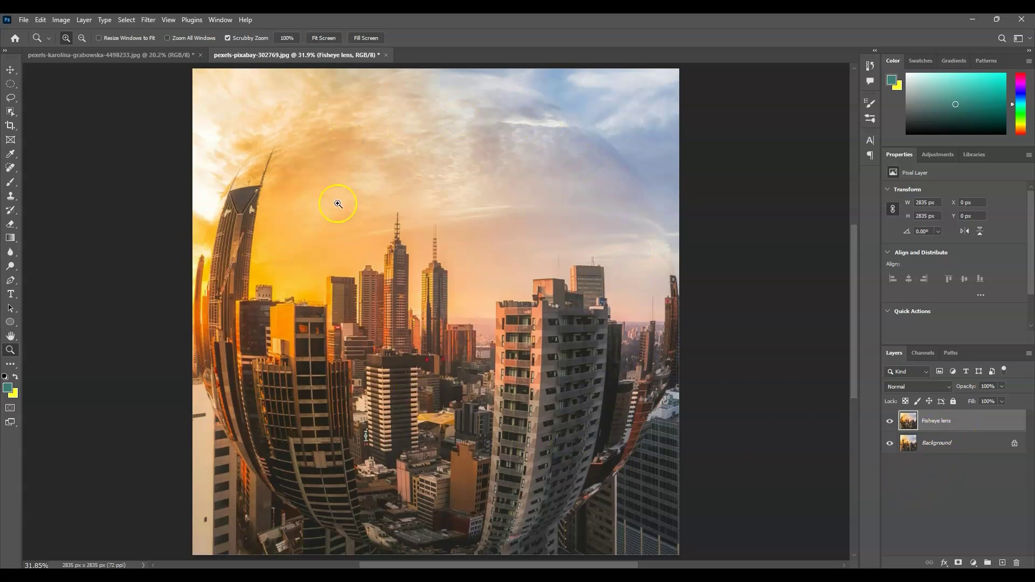
Reapply the last Spherize filter to the Fisheye lens layer from the top of the Filter menu
{"action": "left_click", "coordinate": [149, 20]}
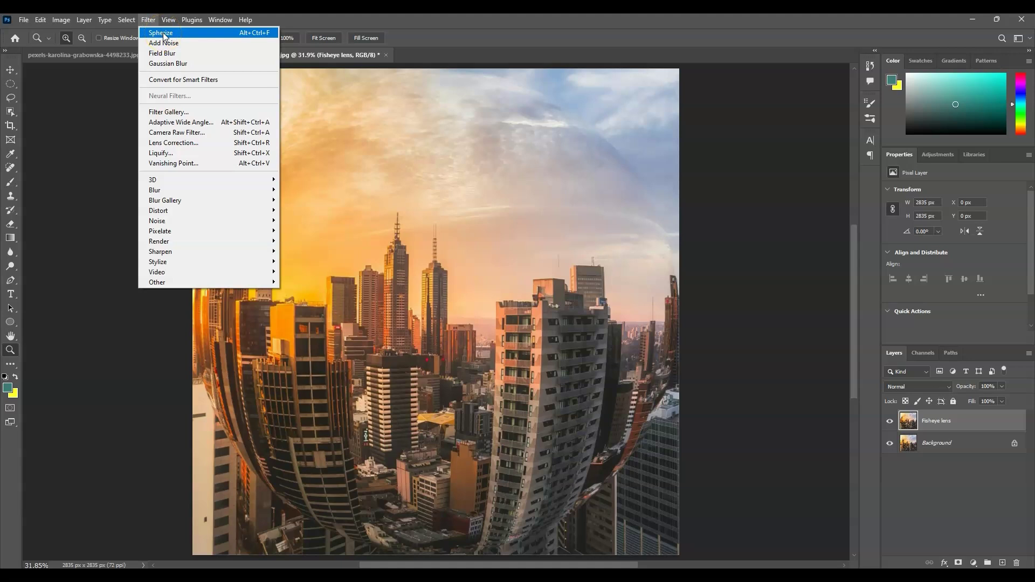
{"action": "left_click", "coordinate": [164, 34]}
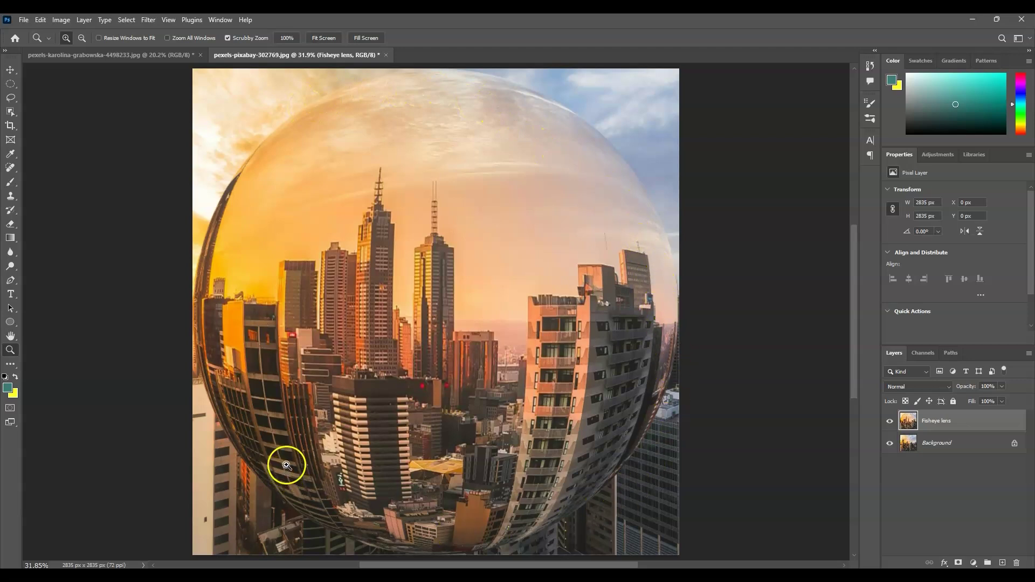
Draw a circular Elliptical Marquee selection of about 2814 × 2814 px around the sphere's edge
{"action": "left_click", "coordinate": [952, 429]}
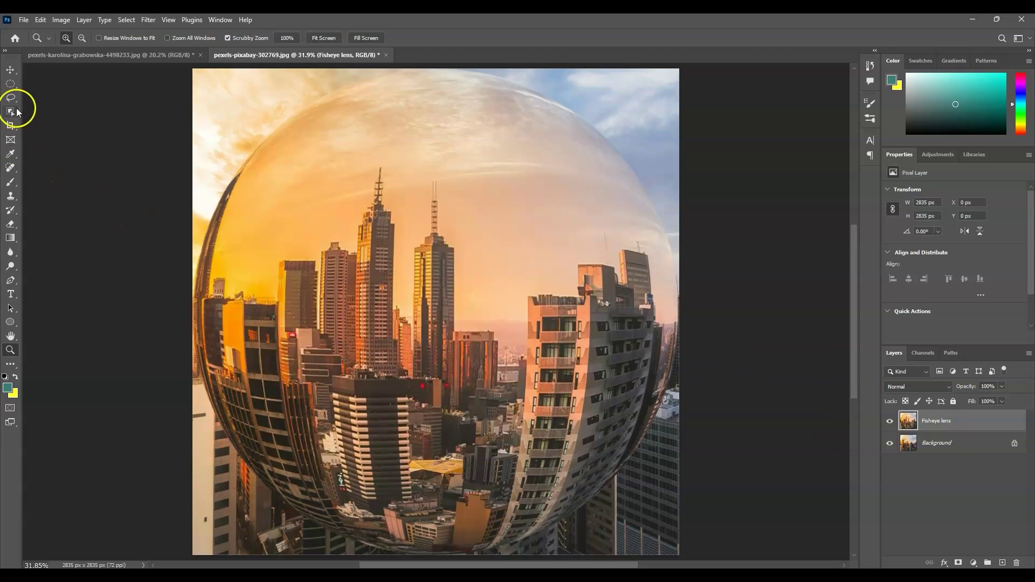
{"action": "left_click", "coordinate": [9, 85]}
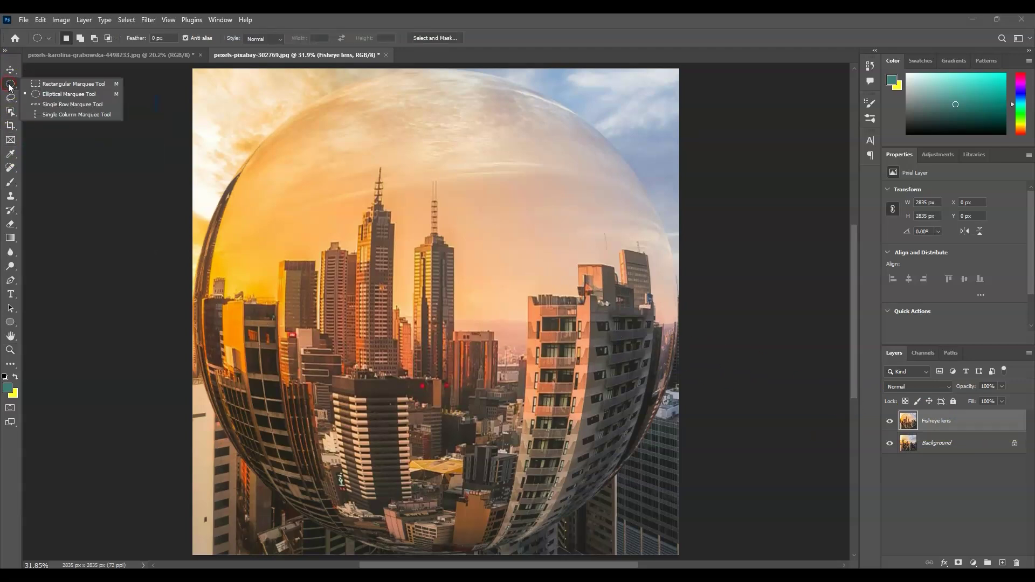
{"action": "left_click", "coordinate": [72, 95]}
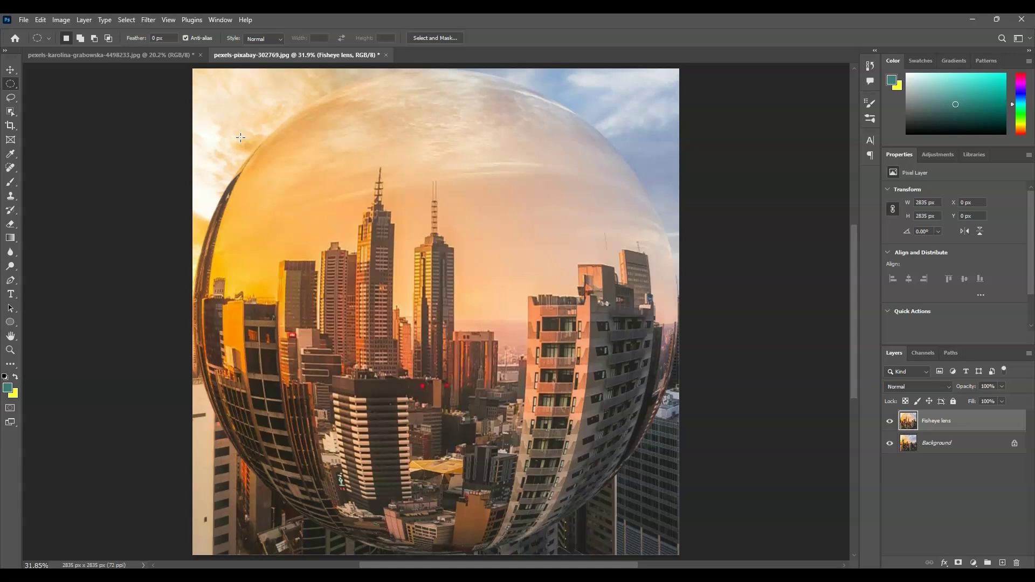
{"action": "left_click_drag", "start_coordinate": [194, 68], "coordinate": [677, 558]}
{"action": "key", "text": "shift"}
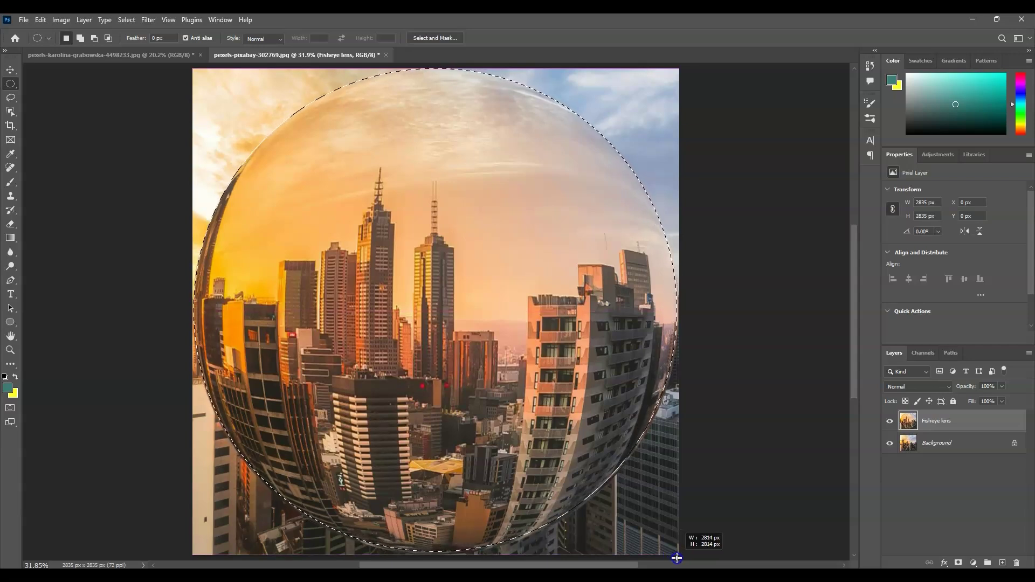
{"action": "left_click_drag", "start_coordinate": [676, 558], "coordinate": [678, 558]}
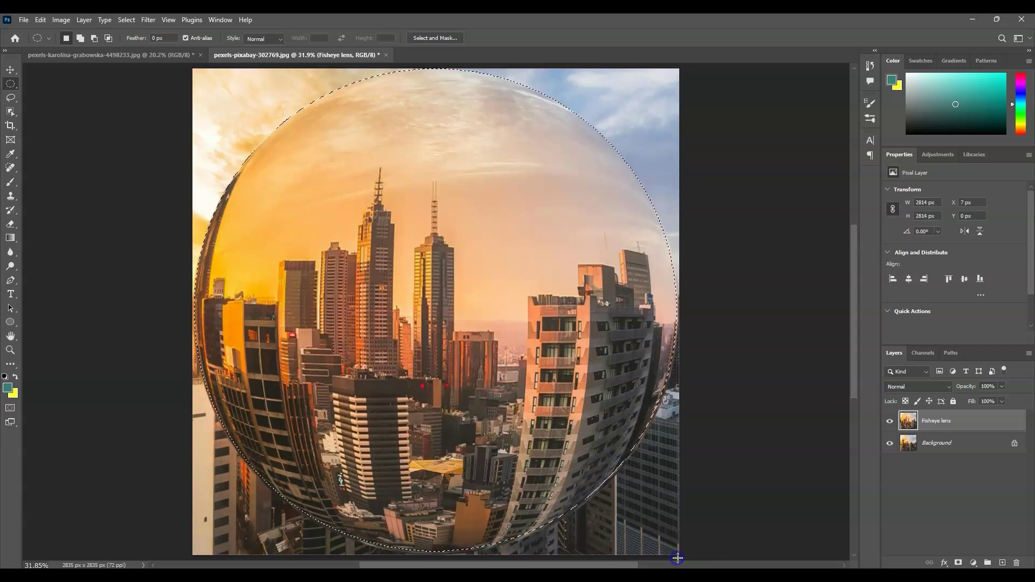
Add a circular layer mask to Fisheye lens and hide the Background layer
{"action": "left_click", "coordinate": [962, 564]}
{"action": "left_click", "coordinate": [957, 509]}
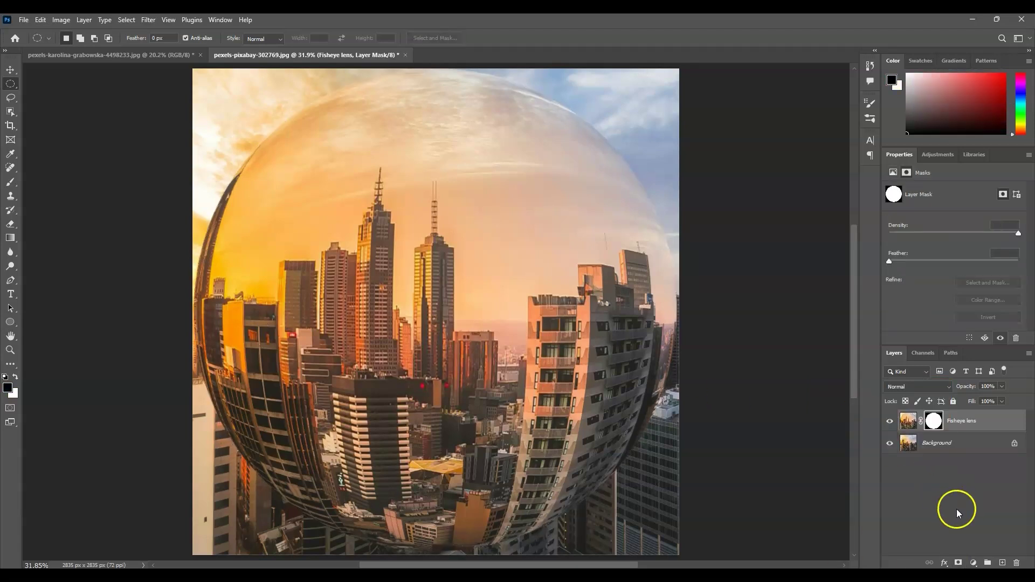
{"action": "left_click", "coordinate": [891, 444]}
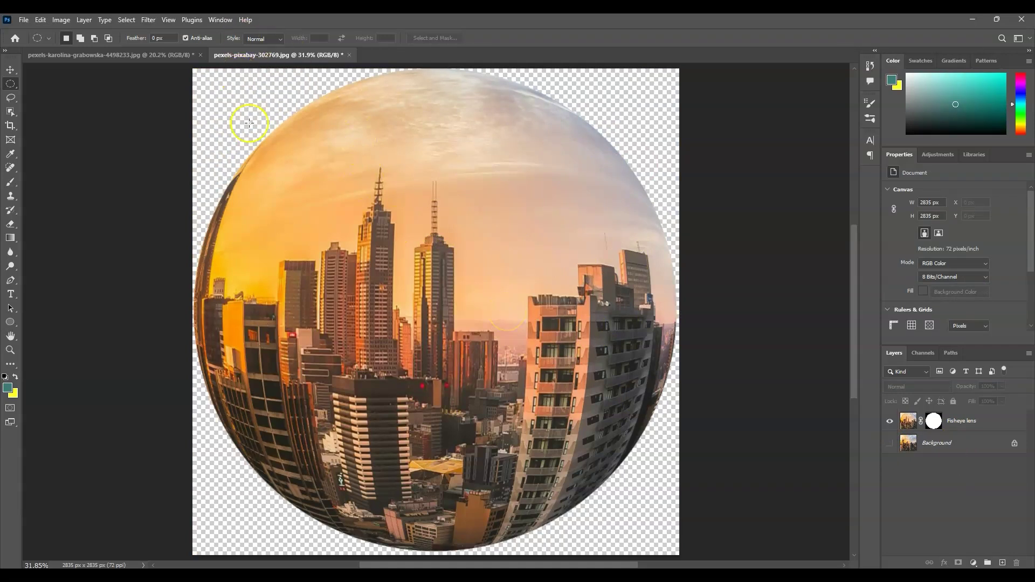
{"action": "left_click", "coordinate": [950, 444]}
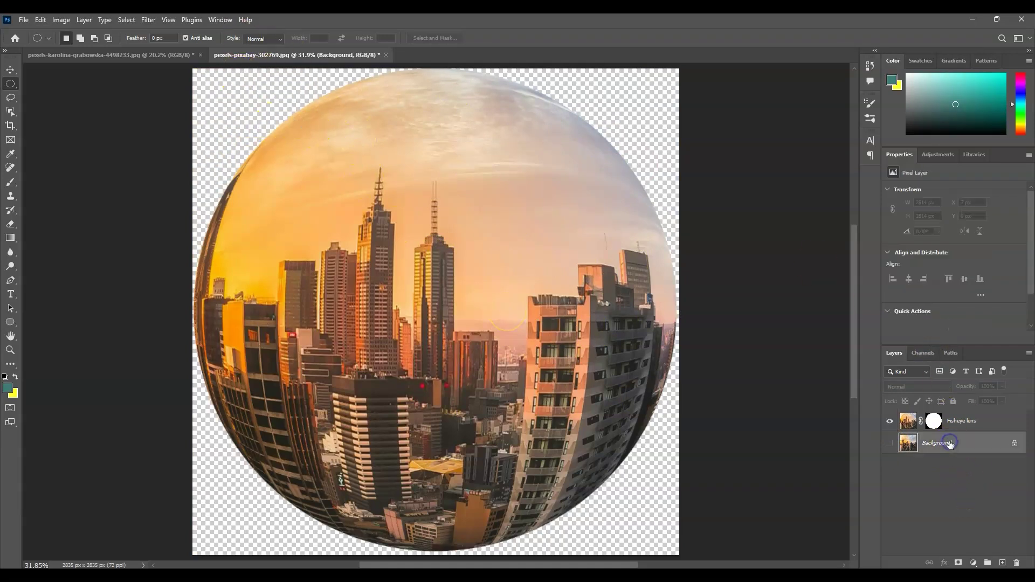
Add a Solid Color fill layer set to black (000000) beneath the sphere
{"action": "left_click", "coordinate": [973, 563]}
{"action": "left_click", "coordinate": [972, 374]}
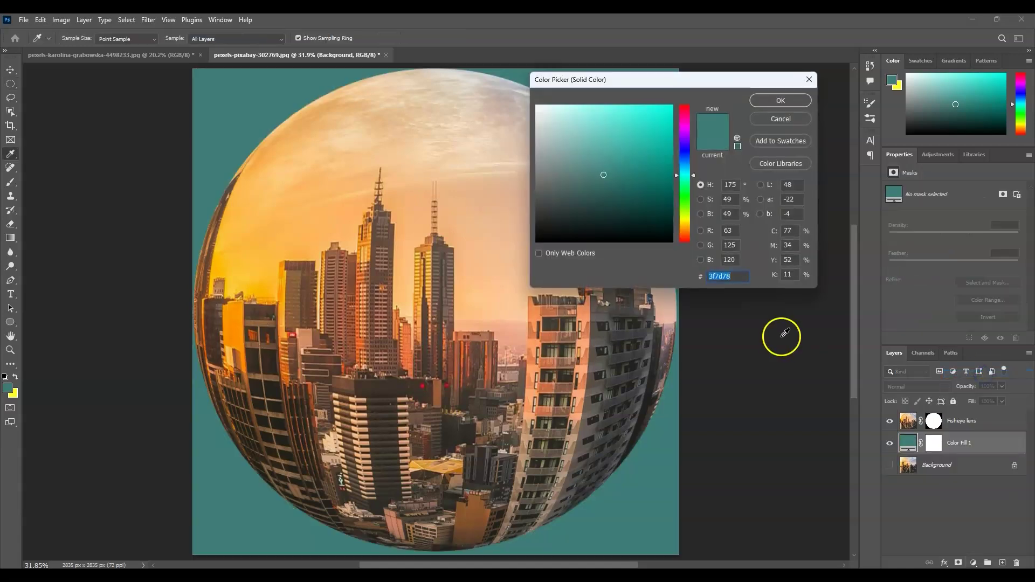
{"action": "left_click", "coordinate": [617, 155]}
{"action": "left_click_drag", "start_coordinate": [617, 155], "coordinate": [513, 266]}
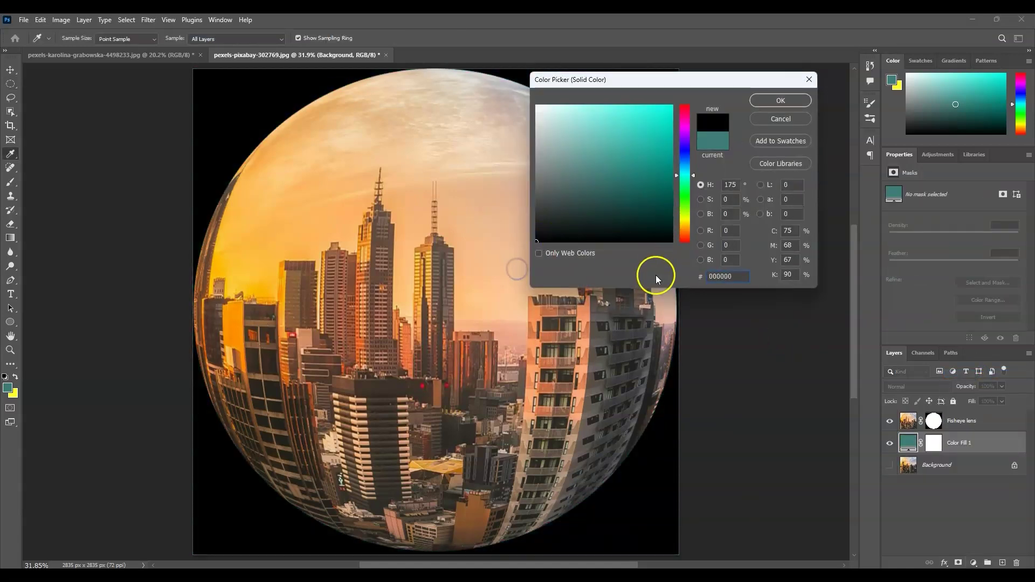
{"action": "left_click", "coordinate": [783, 102]}
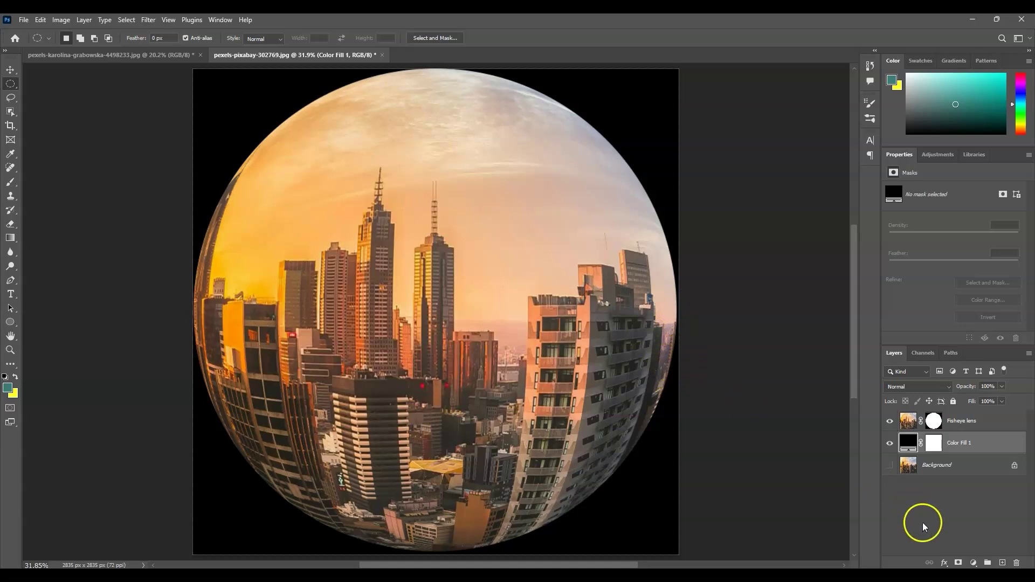
Feather the Fisheye lens layer mask by 9.0 px
{"action": "left_click", "coordinate": [989, 426]}
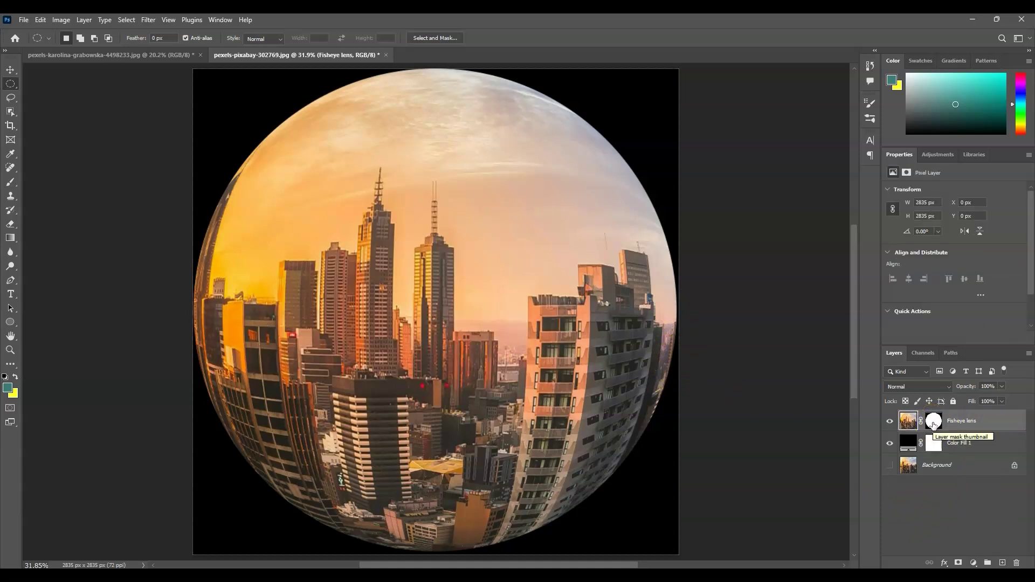
{"action": "left_click", "coordinate": [934, 425]}
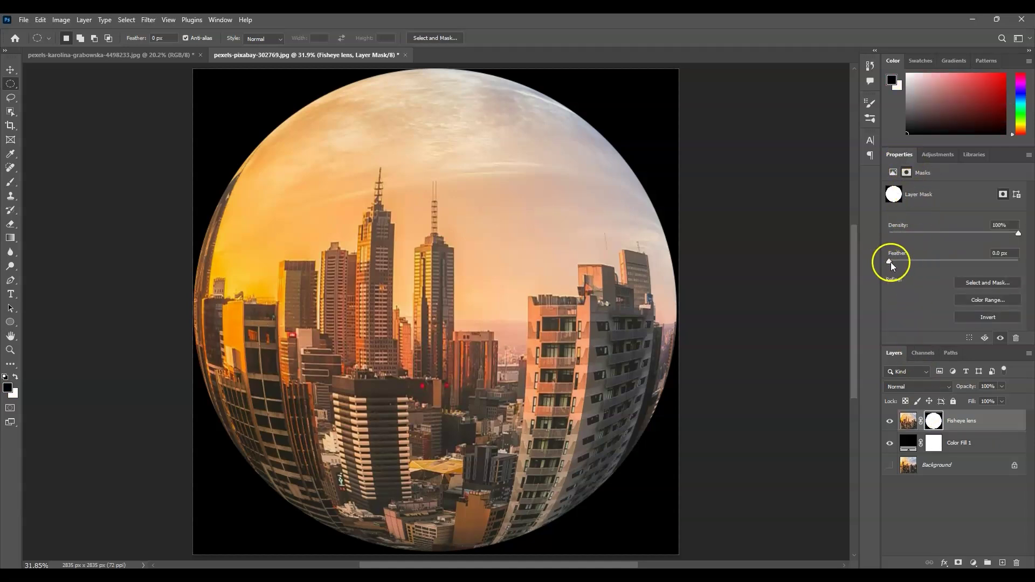
{"action": "left_click_drag", "start_coordinate": [890, 261], "coordinate": [941, 269]}
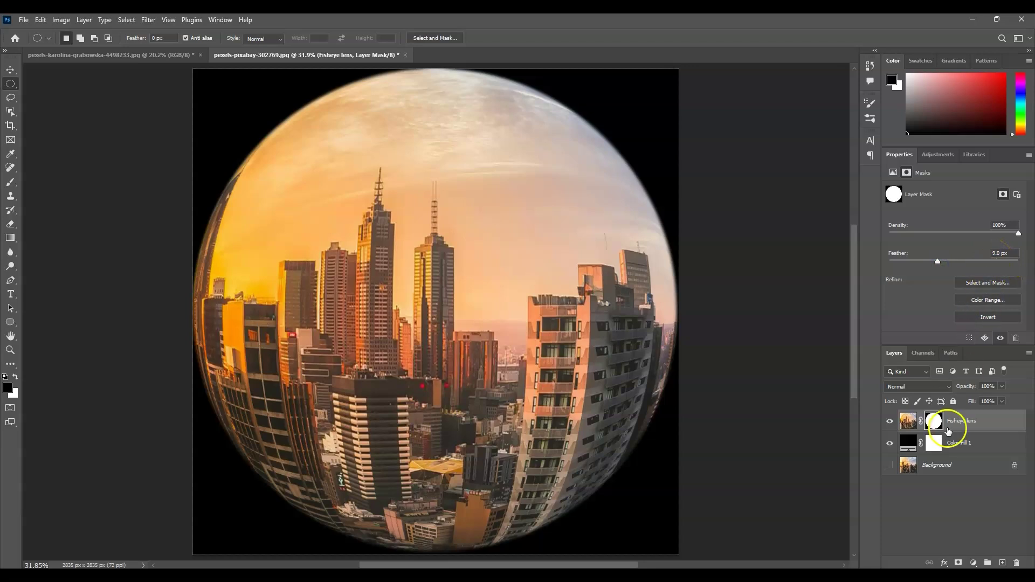
{"action": "left_click", "coordinate": [975, 529]}
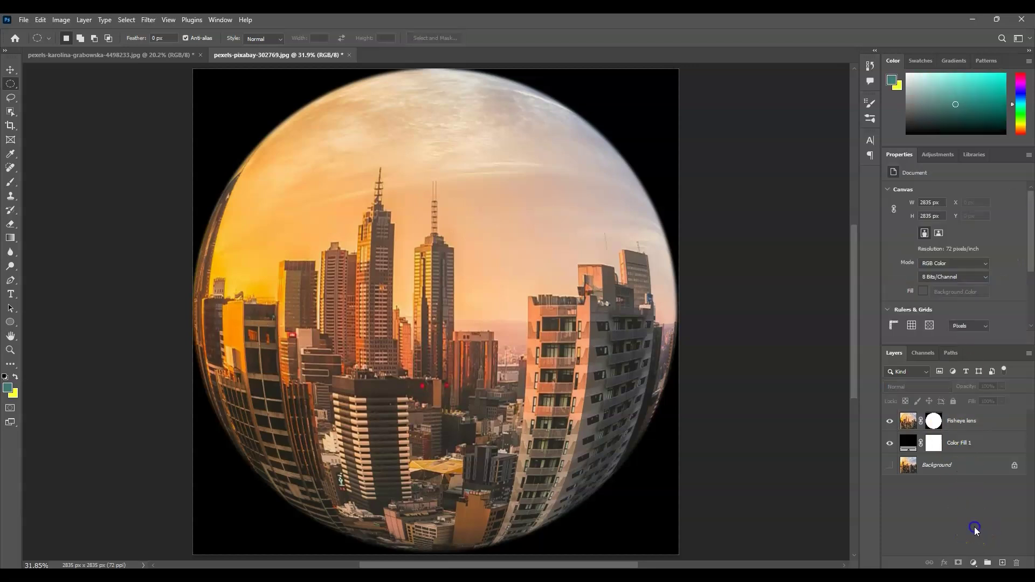
Scale the Fisheye lens layer to about 76.6% (2173 × 2173 px) and recentre it on the canvas
{"action": "left_click", "coordinate": [968, 430]}
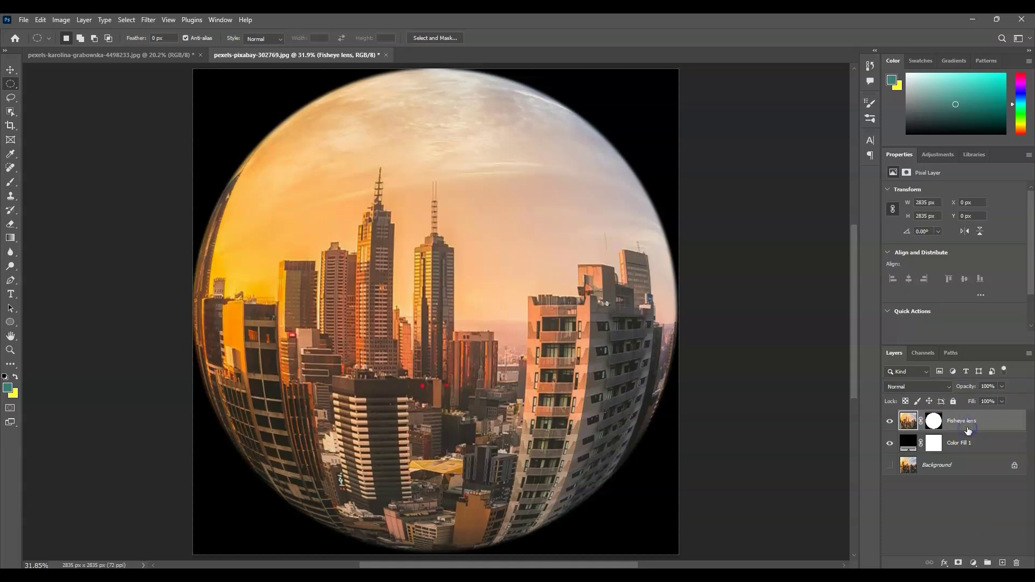
{"action": "key", "text": "ctrl+t"}
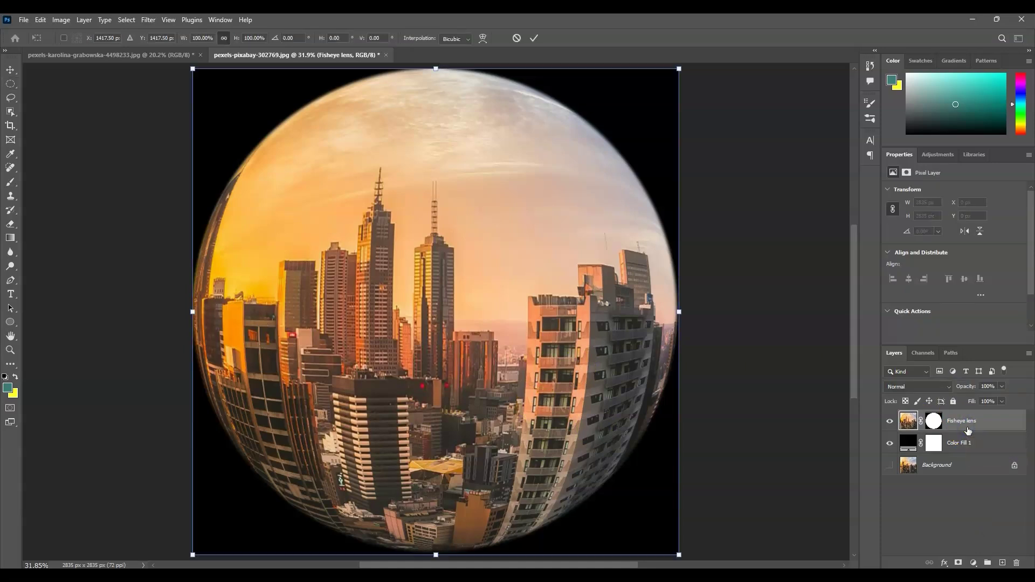
{"action": "left_click_drag", "start_coordinate": [193, 311], "coordinate": [263, 311]}
{"action": "left_click_drag", "start_coordinate": [509, 339], "coordinate": [481, 338]}
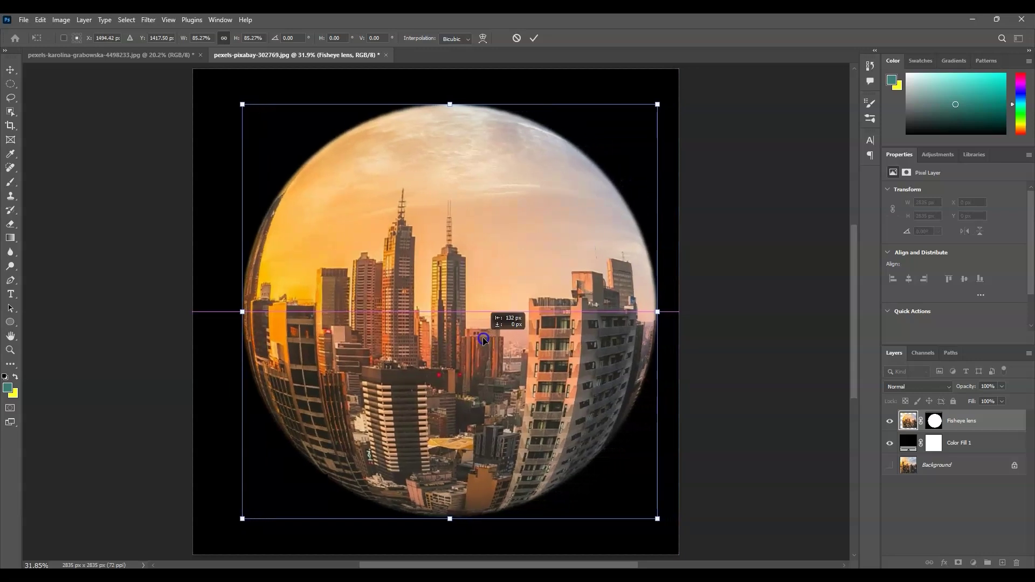
{"action": "left_click_drag", "start_coordinate": [239, 311], "coordinate": [272, 312]}
{"action": "left_click_drag", "start_coordinate": [490, 330], "coordinate": [476, 329]}
{"action": "left_click_drag", "start_coordinate": [247, 317], "coordinate": [268, 313]}
{"action": "left_click_drag", "start_coordinate": [427, 323], "coordinate": [409, 333]}
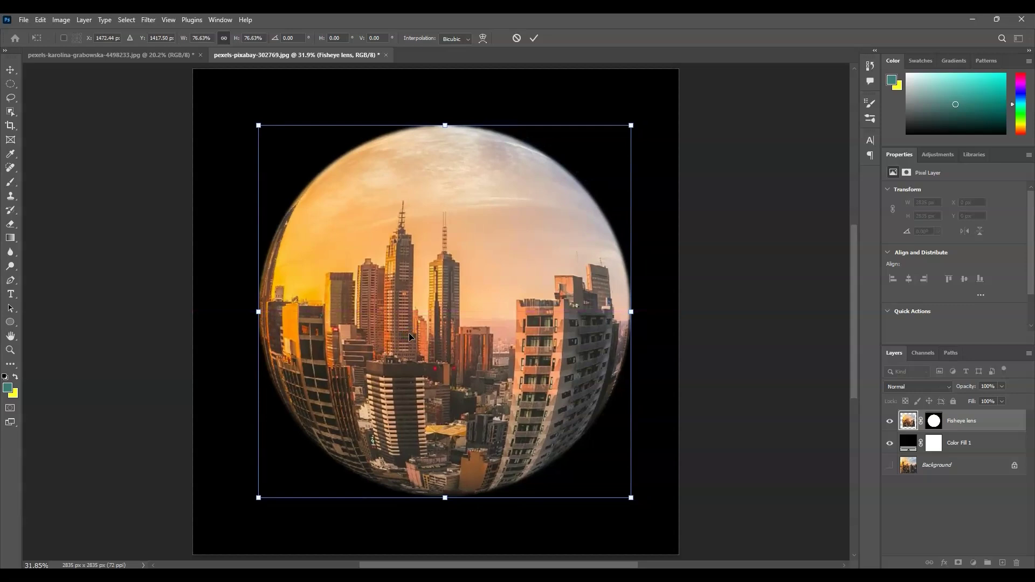
{"action": "key", "text": "Return"}
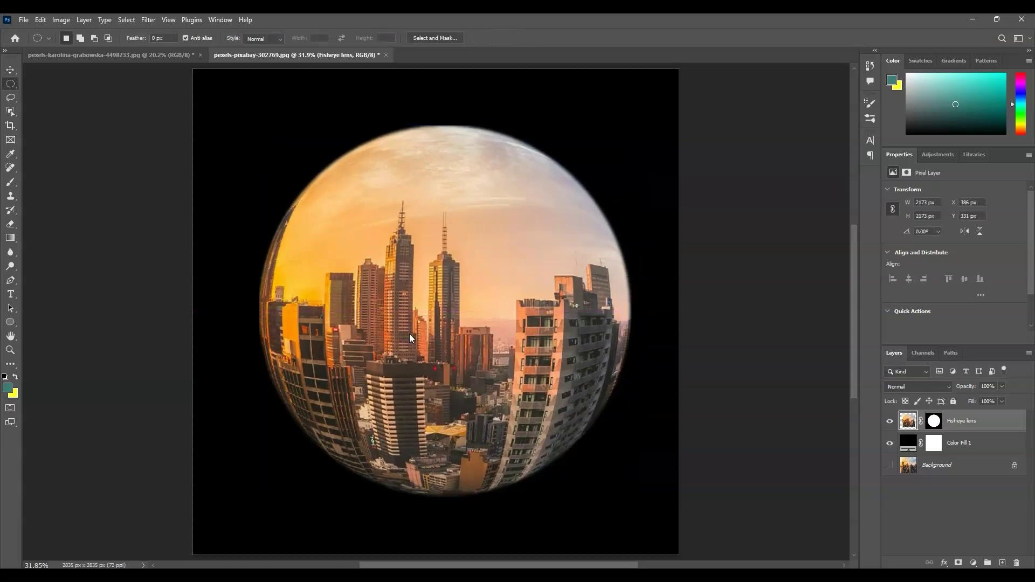
Duplicate the Fisheye lens layer as 'Fisheye lens copy' and bring up that copy's layer menu
{"action": "left_click", "coordinate": [948, 432]}
{"action": "key", "text": "ctrl+j"}
{"action": "left_click", "coordinate": [970, 425]}
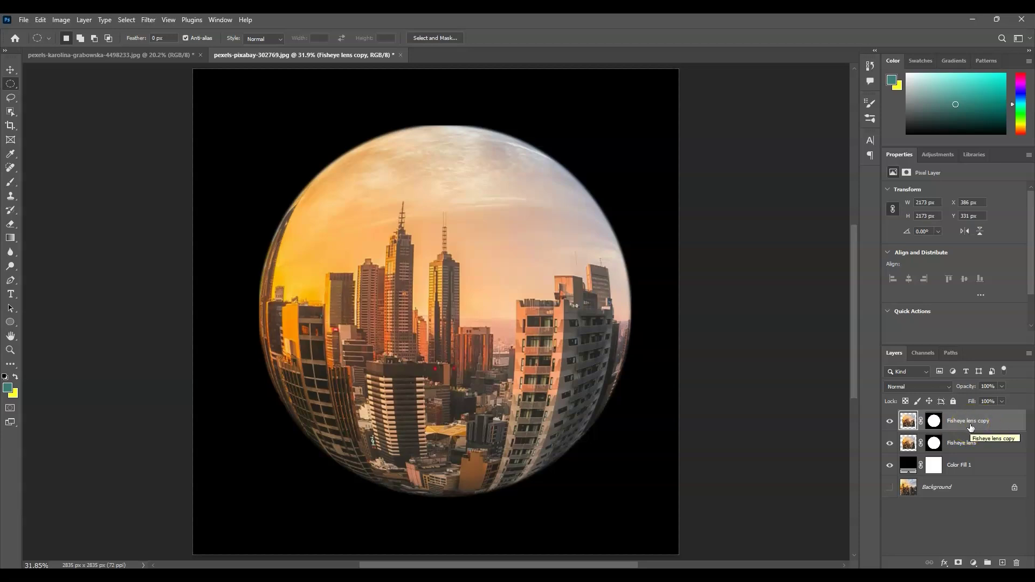
{"action": "right_click", "coordinate": [970, 426]}
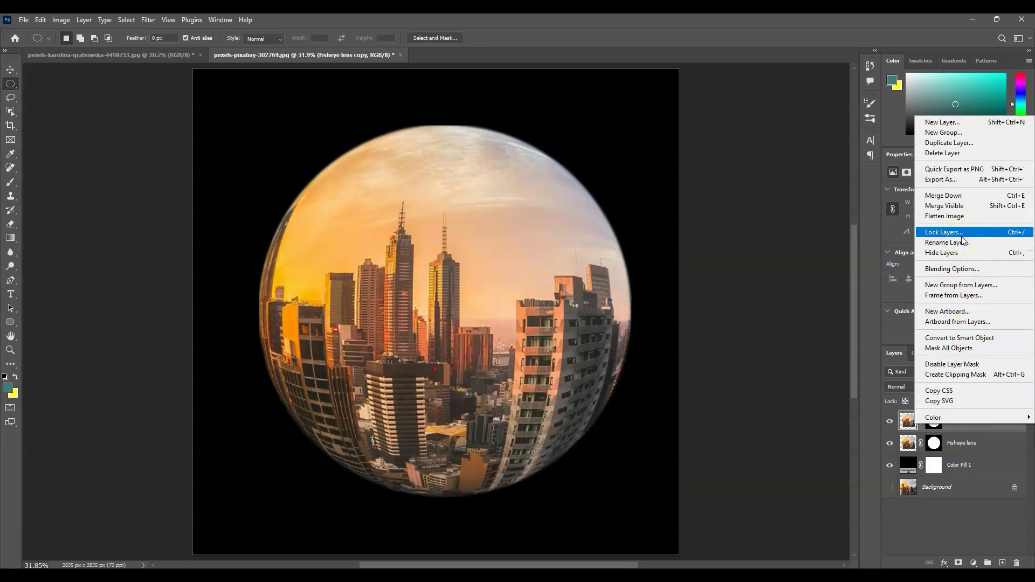
In the copy's Blending Options, clear the R and G channel boxes so only blue blends
{"action": "left_click", "coordinate": [965, 269]}
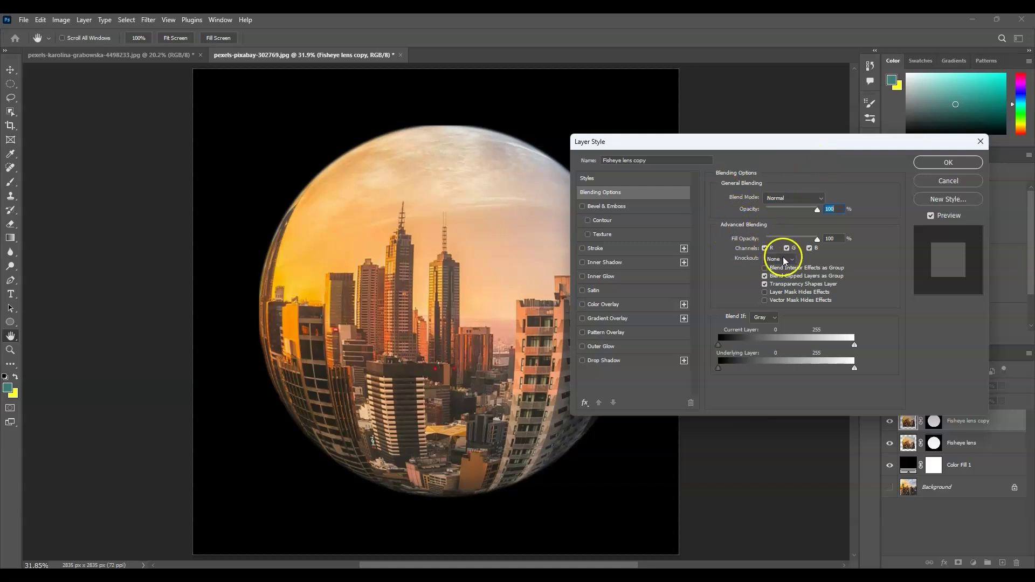
{"action": "left_click", "coordinate": [765, 248]}
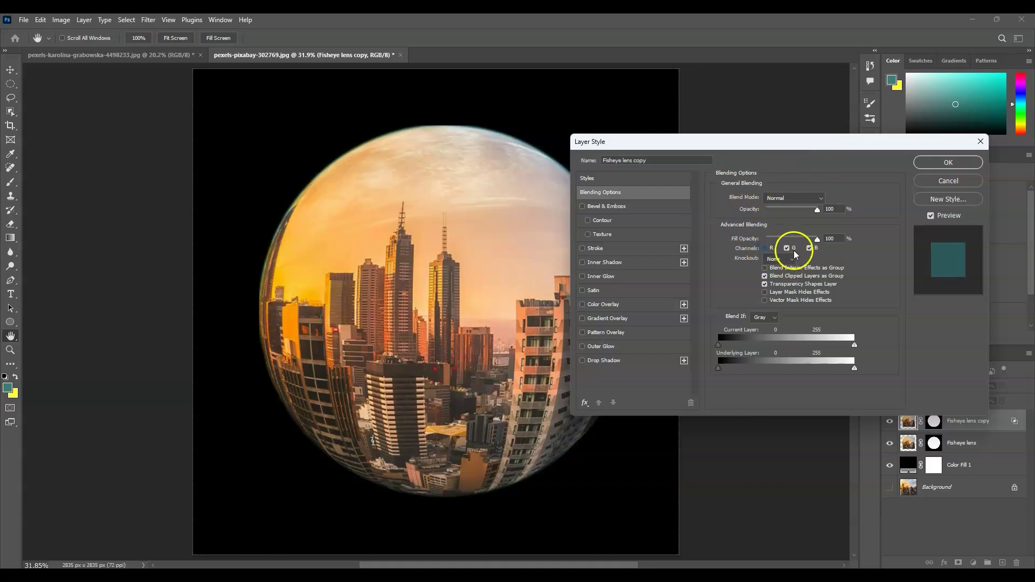
{"action": "left_click", "coordinate": [787, 248]}
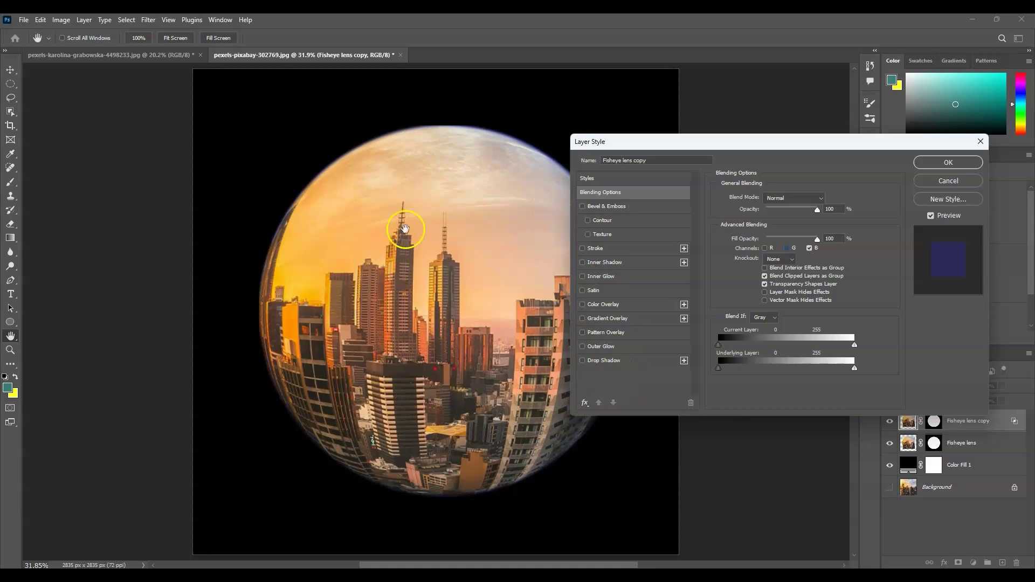
{"action": "left_click", "coordinate": [936, 161]}
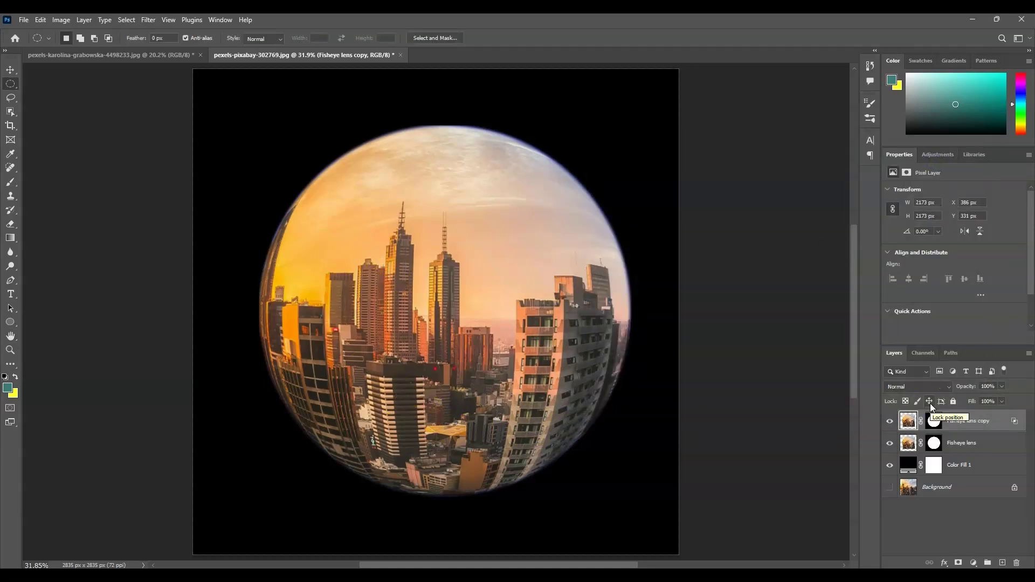
Duplicate the Background layer, place the Background copy at the top of the stack, and hide it
{"action": "left_click", "coordinate": [992, 485]}
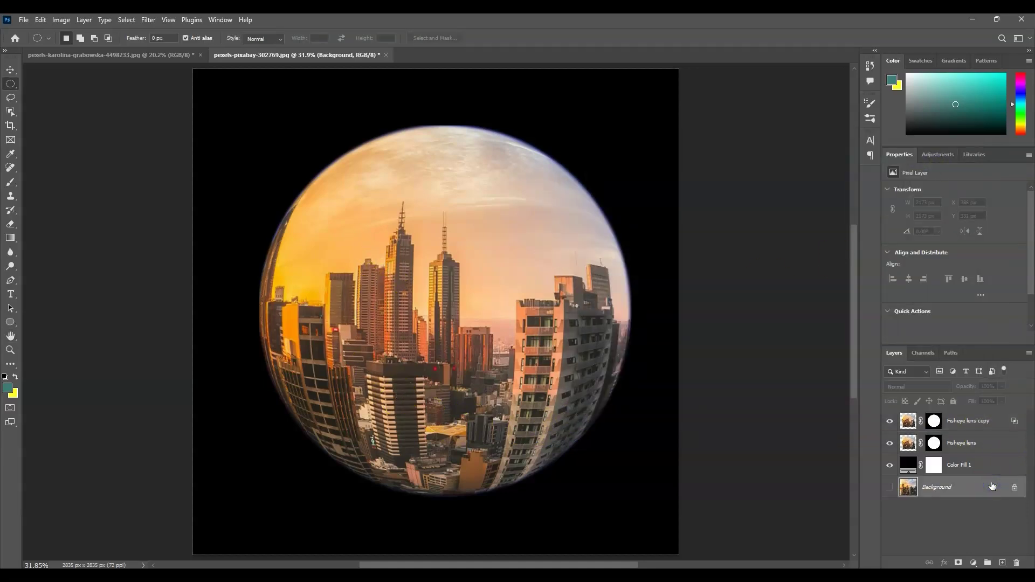
{"action": "left_click_drag", "start_coordinate": [993, 487], "coordinate": [938, 415]}
{"action": "left_click", "coordinate": [936, 417]}
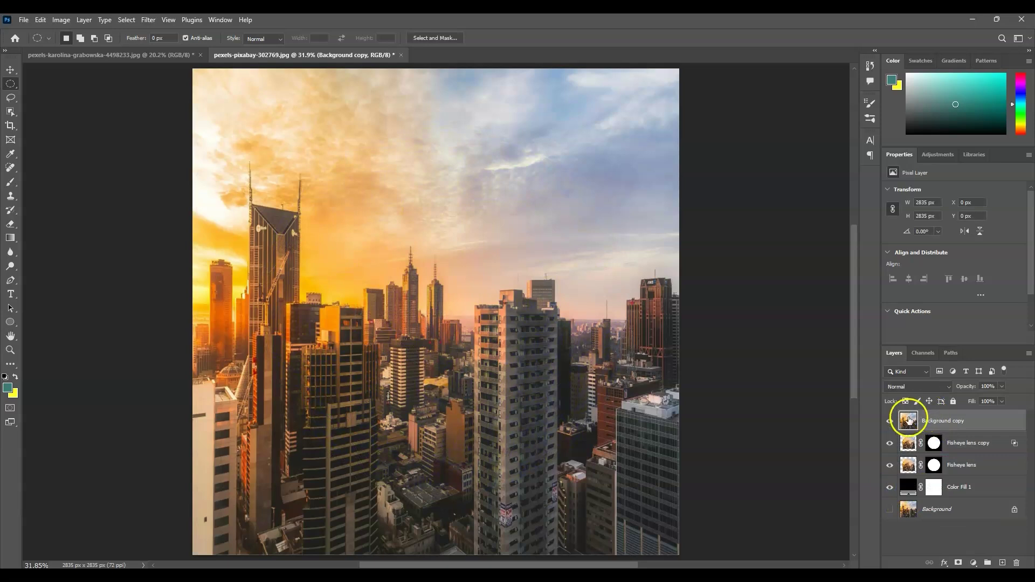
{"action": "left_click", "coordinate": [890, 421]}
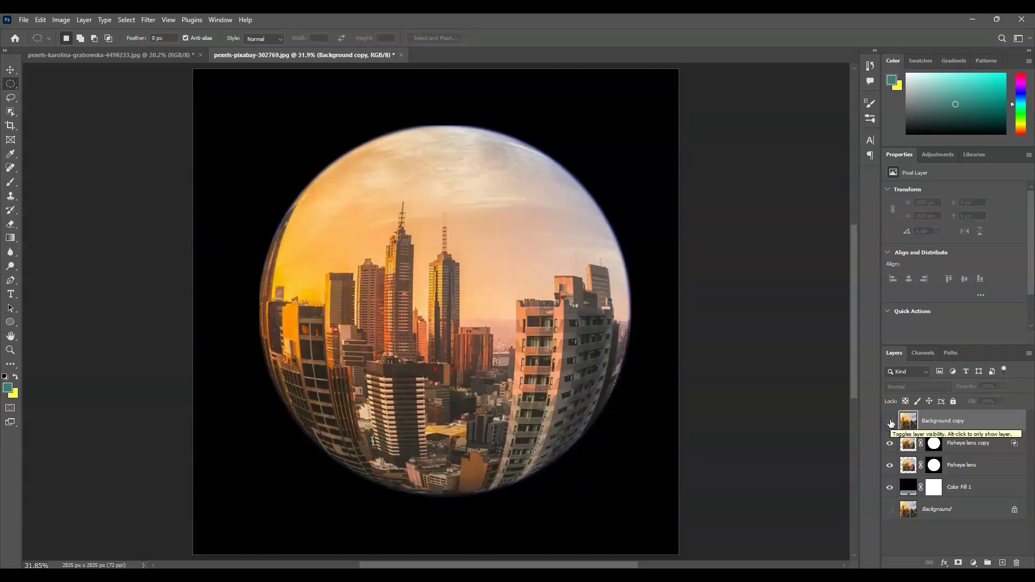